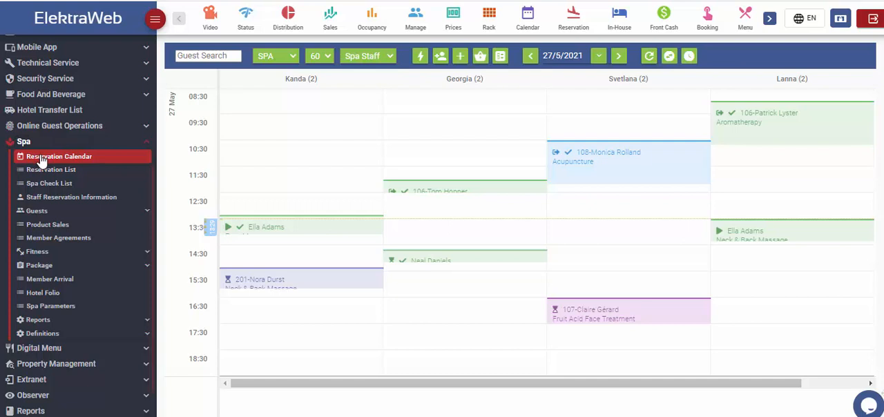
Step: Collapse the side menu, then view the Fitness department's reservation calendar and return to the SPA calendar
click(156, 20)
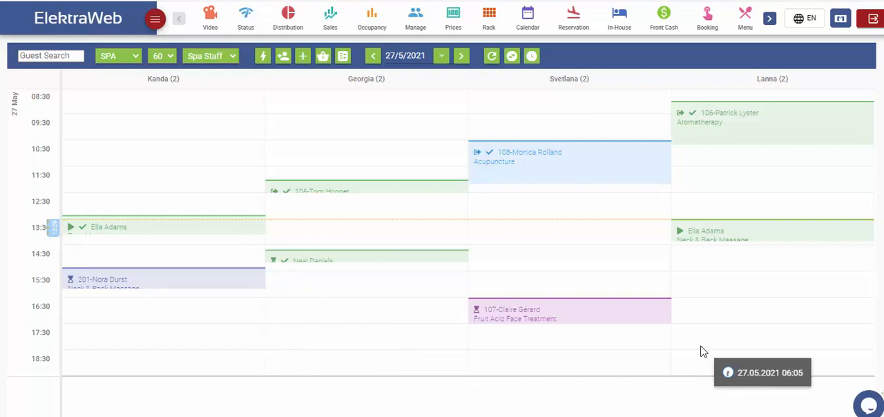
click(122, 59)
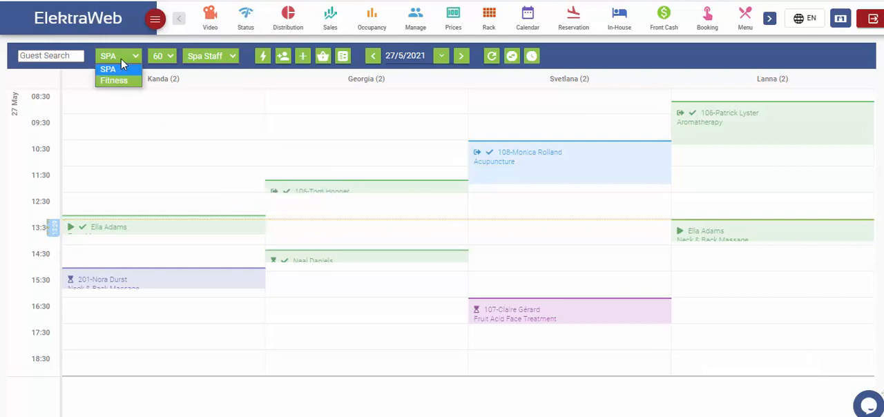
click(121, 81)
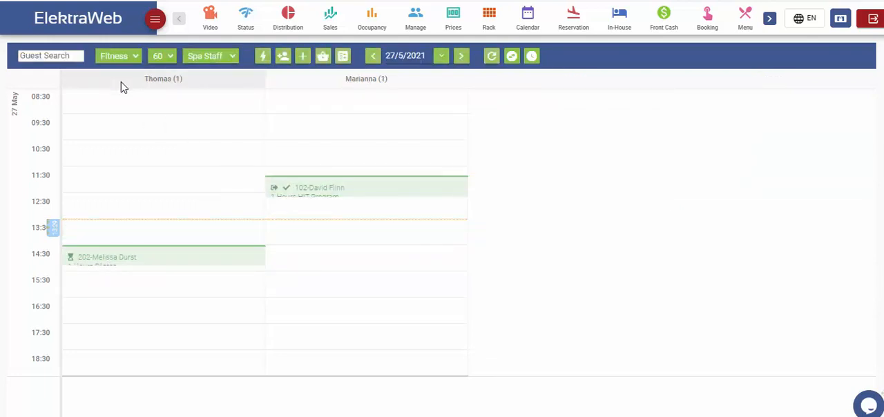
click(138, 57)
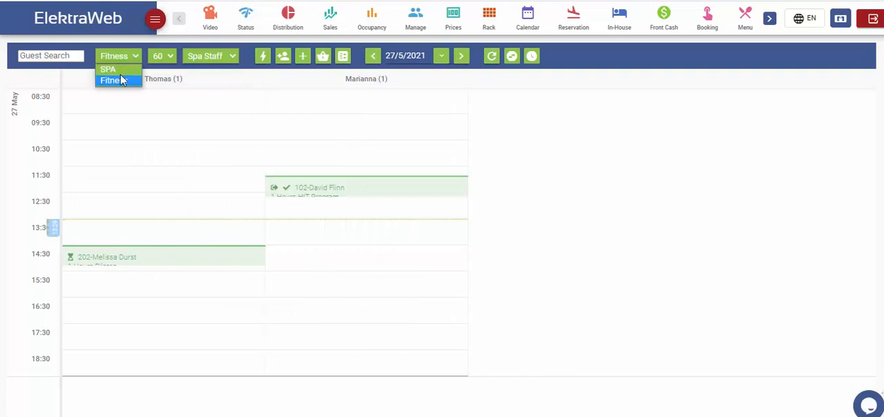
click(108, 69)
Step: View the SPA calendar in 30-minute intervals and return it to 60-minute intervals
click(162, 56)
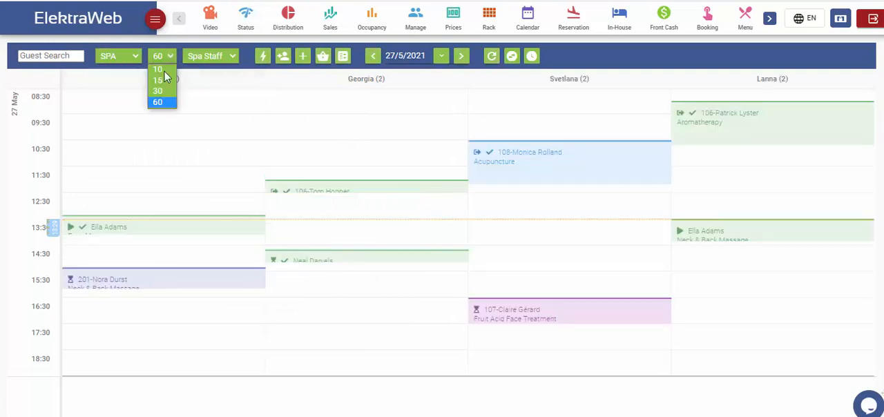
click(162, 90)
click(165, 59)
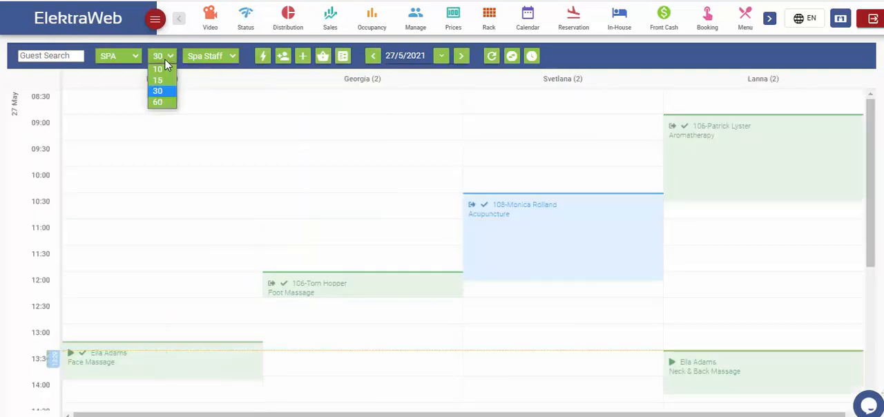
click(163, 102)
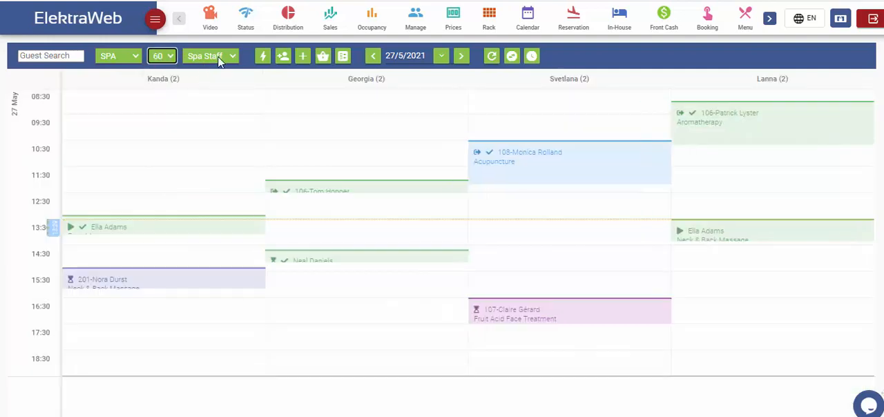
Step: View the calendar grouped by Spa Place and switch the grouping back to Spa Staff
click(221, 58)
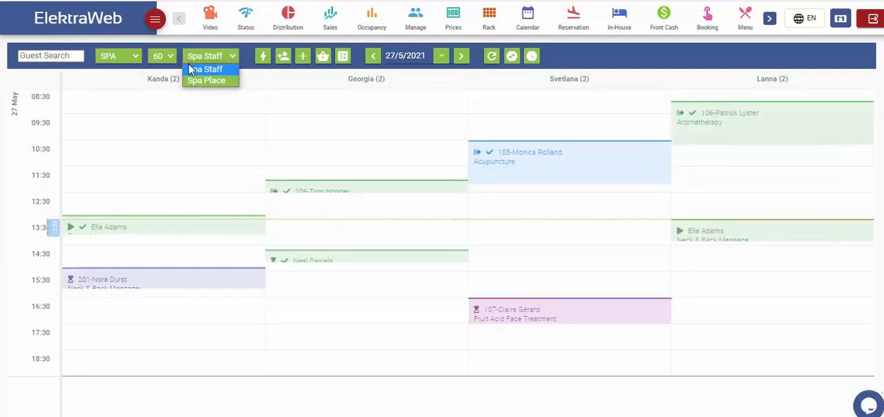
click(209, 80)
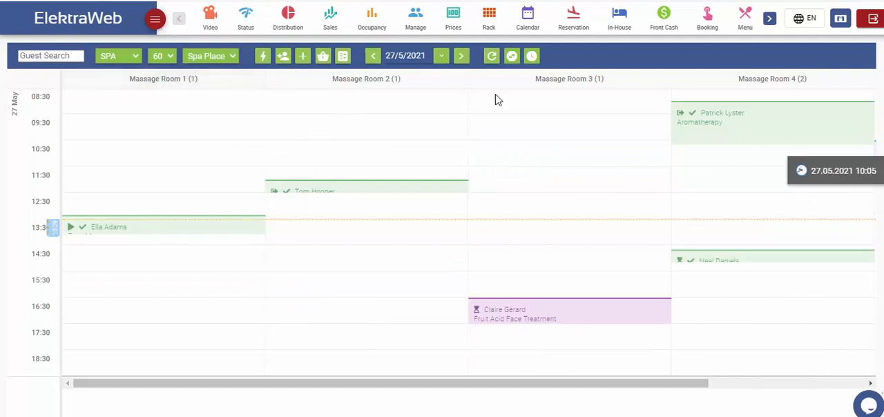
click(219, 56)
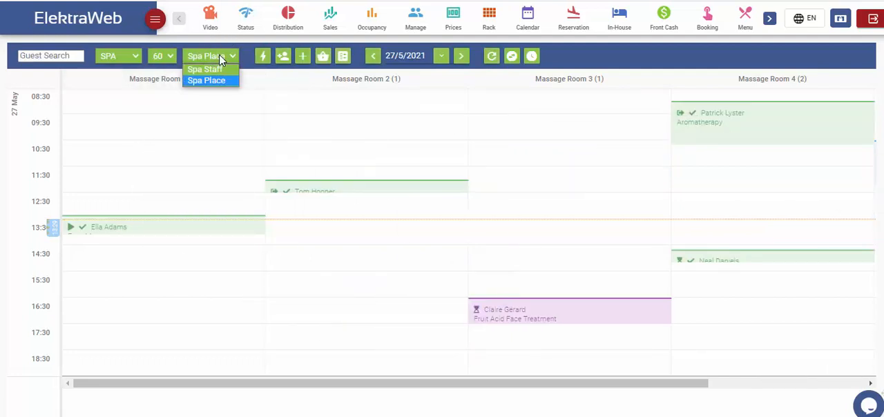
click(218, 68)
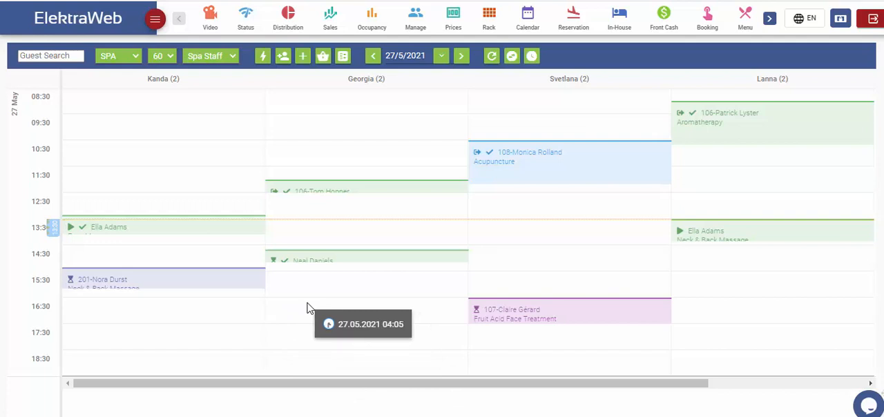
Step: Start a 16:40 reservation for the second staff member, check the blank new-member card, and return to hotel guest mode
drag(308, 302, 308, 343)
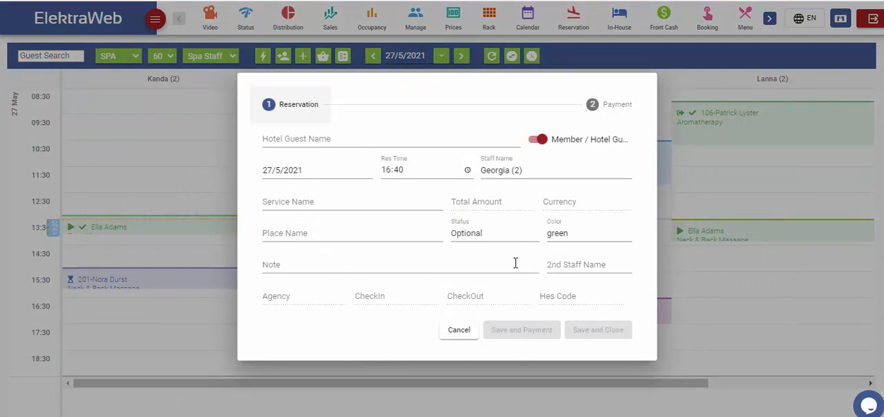
click(536, 140)
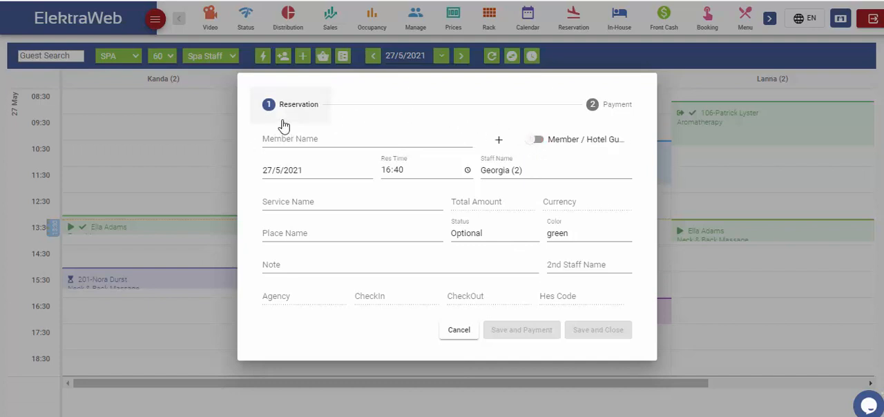
click(500, 141)
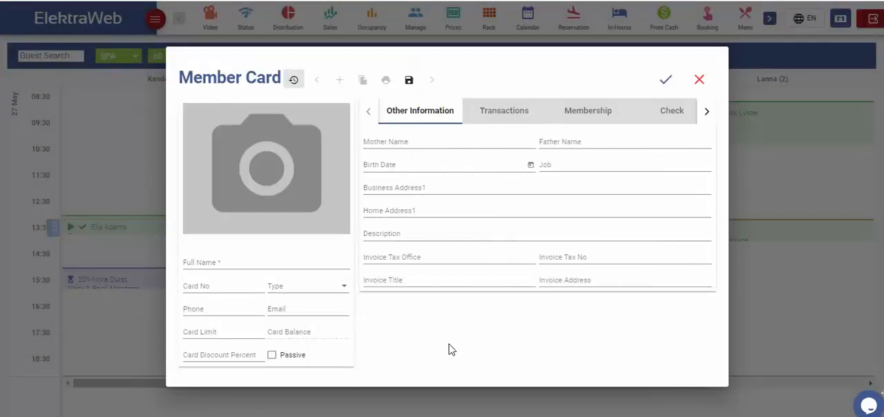
click(539, 140)
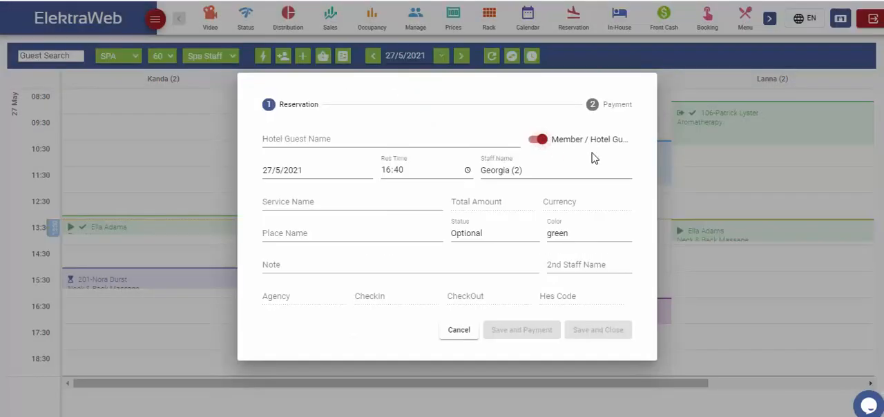
Step: Book the room 108 guest who already has Acupuncture for a Neck & Back Massage in Massage Room 4 and save the reservation
click(345, 260)
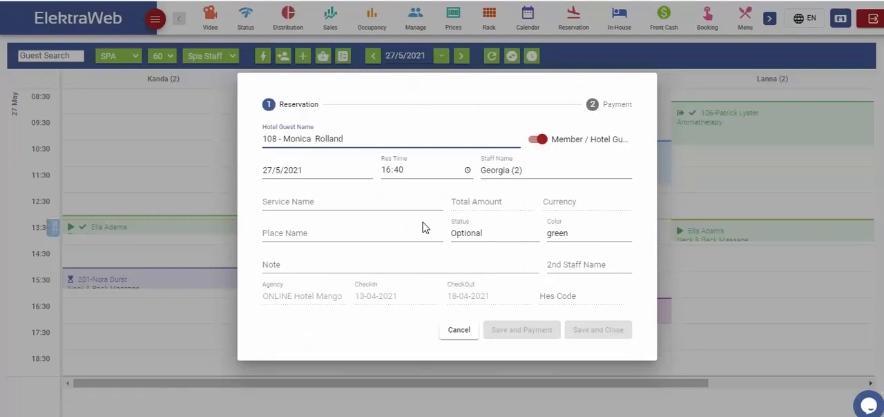
click(368, 203)
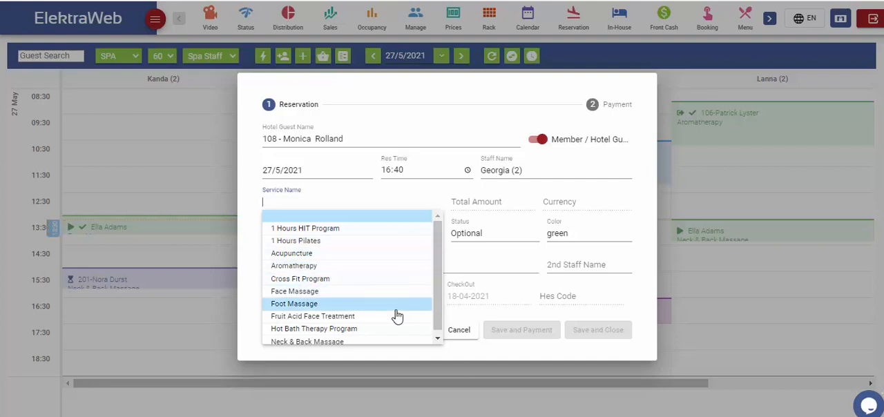
click(372, 343)
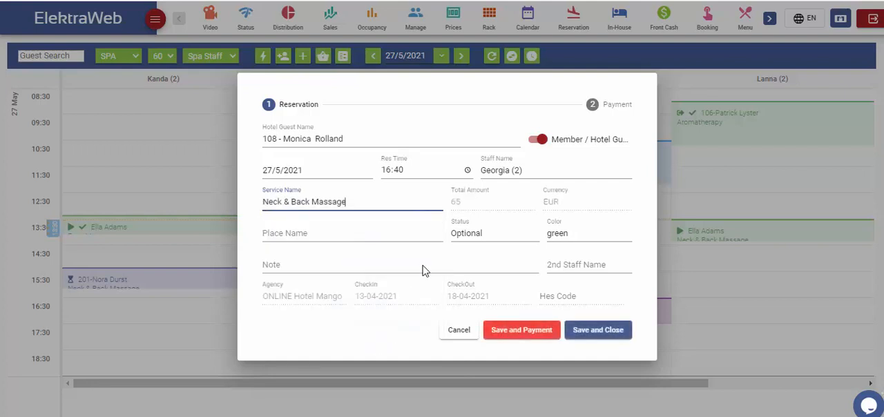
click(361, 231)
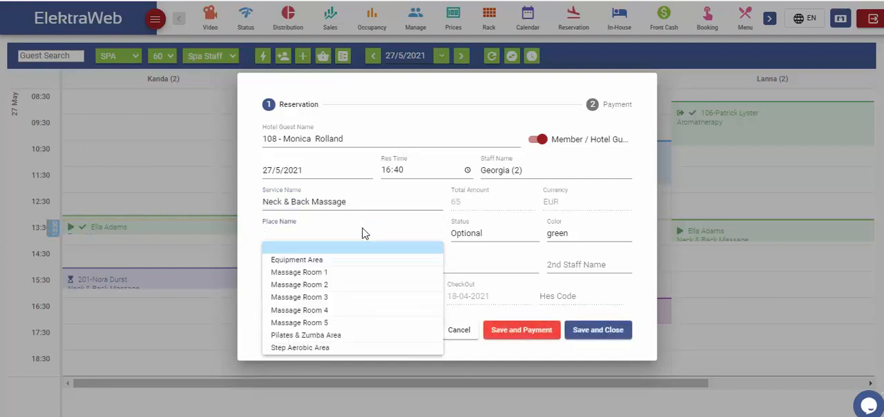
click(292, 312)
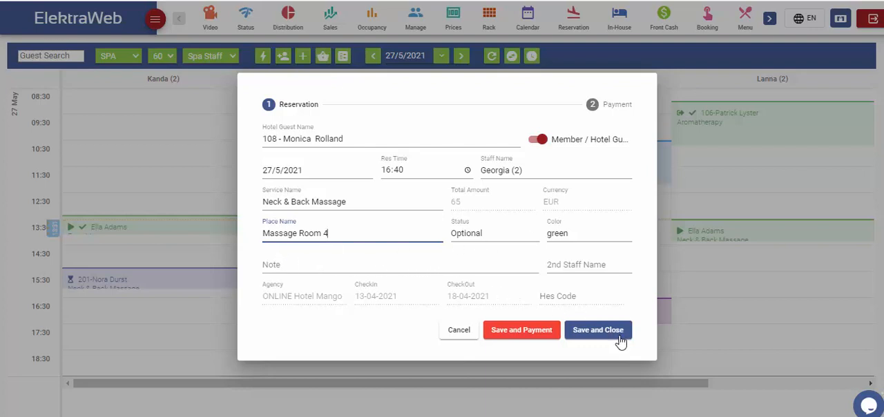
click(599, 330)
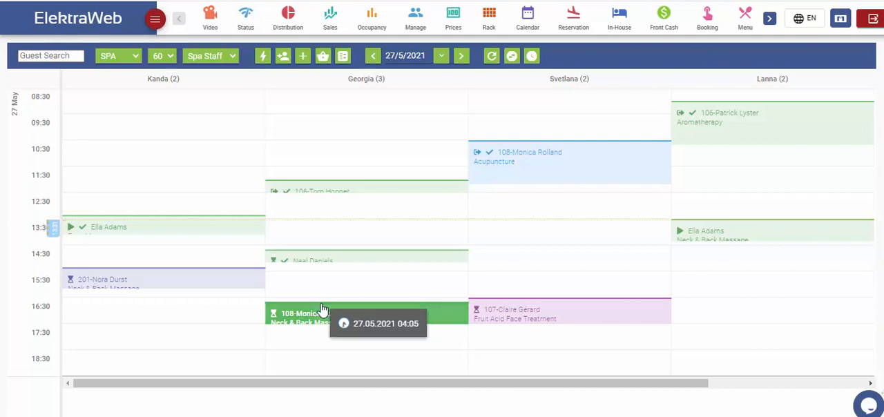
Step: Review the actions available for the 16:40 Neck & Back Massage reservation
right_click(399, 319)
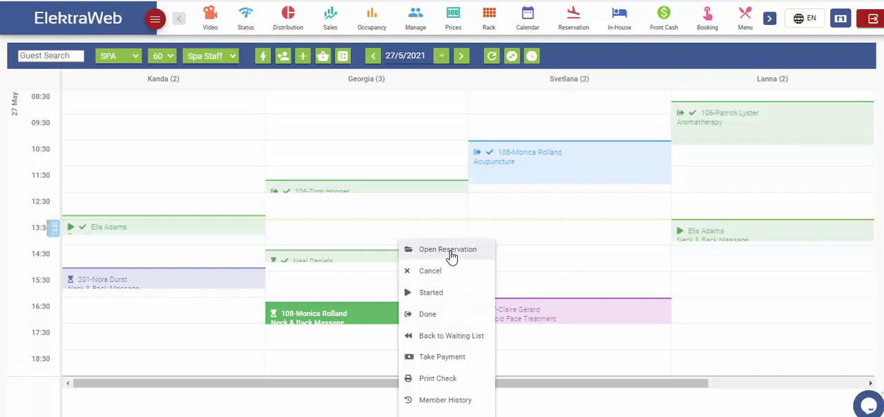
click(415, 315)
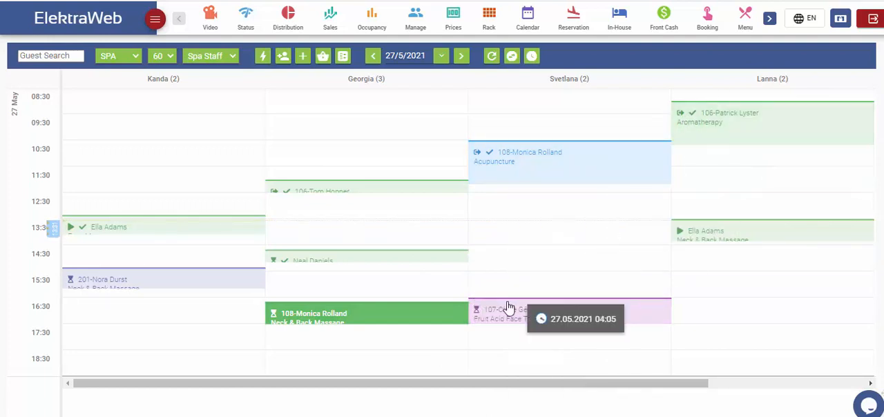
right_click(422, 323)
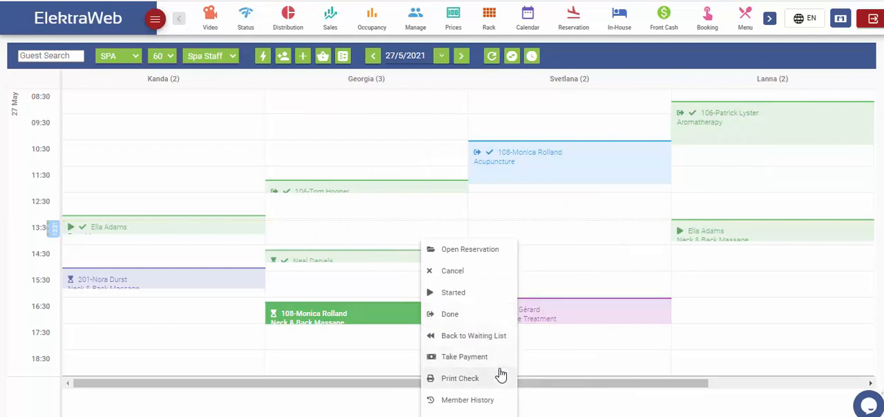
click(487, 401)
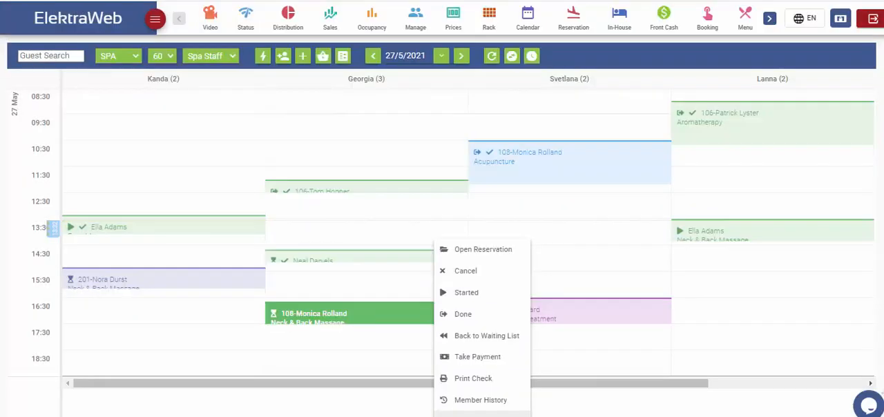
click(168, 320)
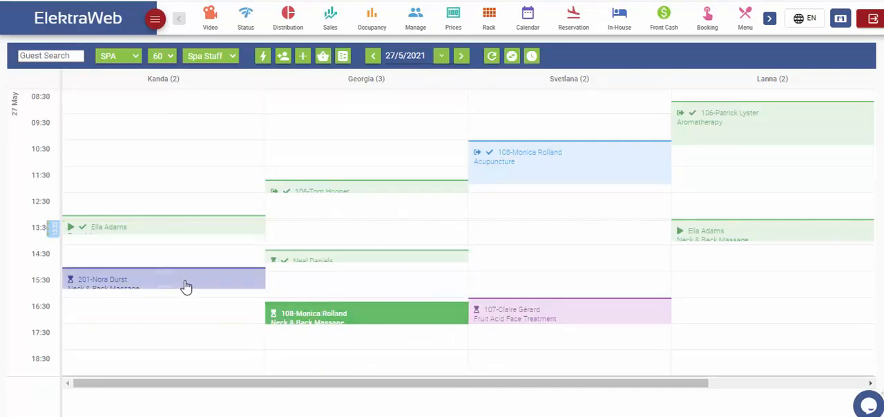
Step: Create and save an 18:00 Foot Massage reservation with the second staff member for the hotel guest listed first under room 201
click(300, 366)
click(393, 152)
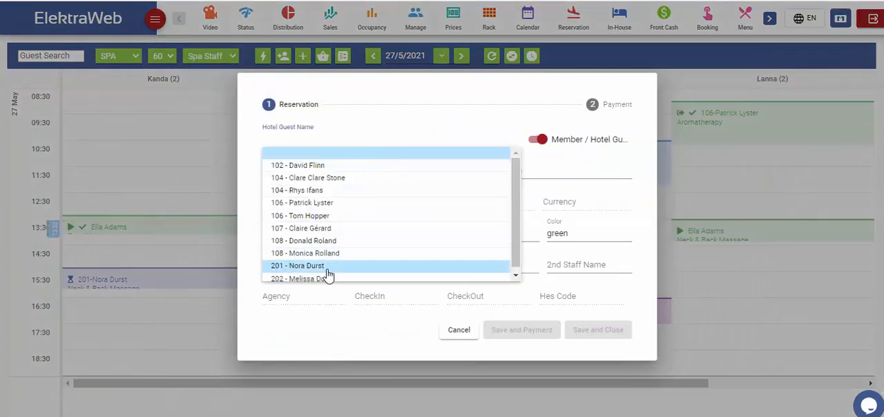
click(328, 268)
click(325, 206)
click(305, 307)
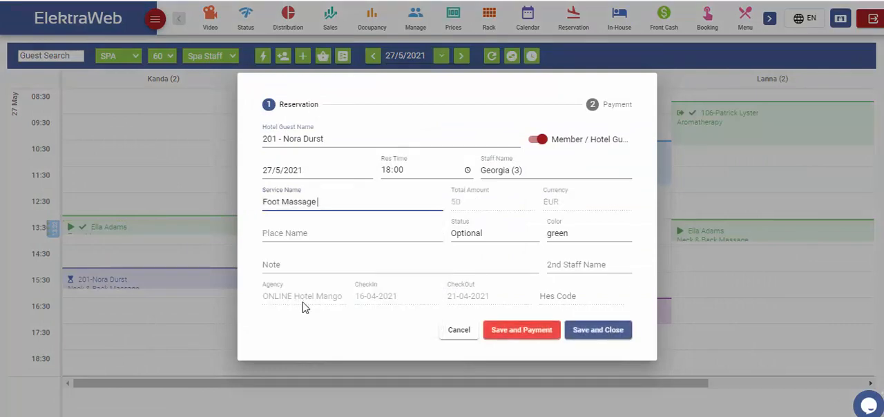
click(518, 329)
Step: Start taking payment for the 18:00 reservation, check the guest's full treatment list, and proceed with only the Foot Massage transaction
right_click(316, 347)
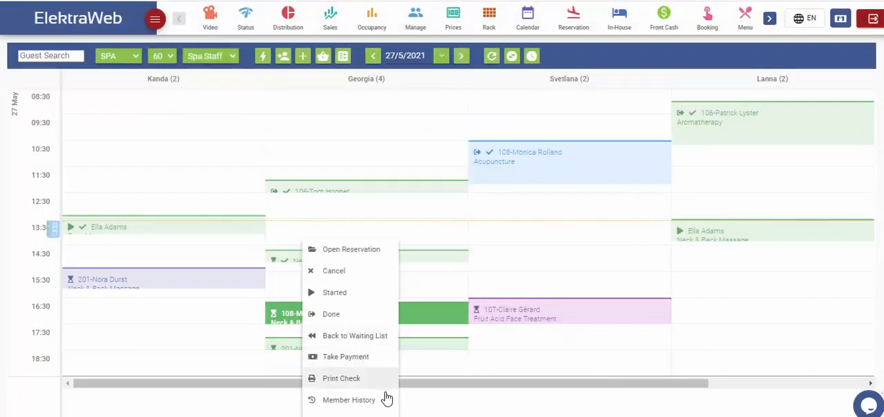
click(365, 368)
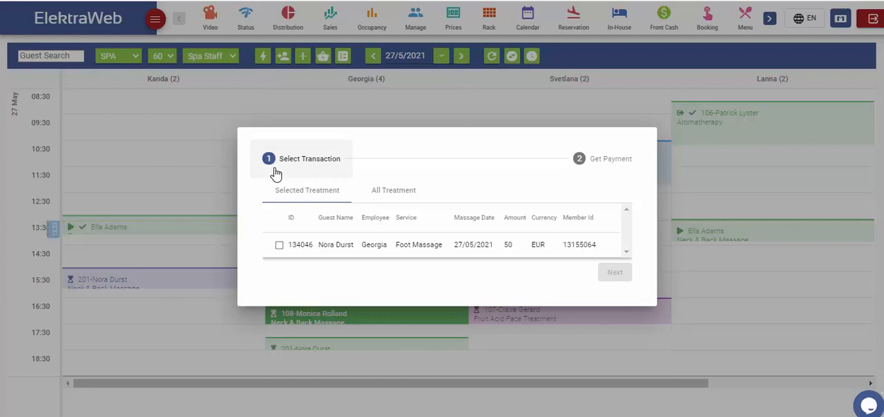
click(384, 196)
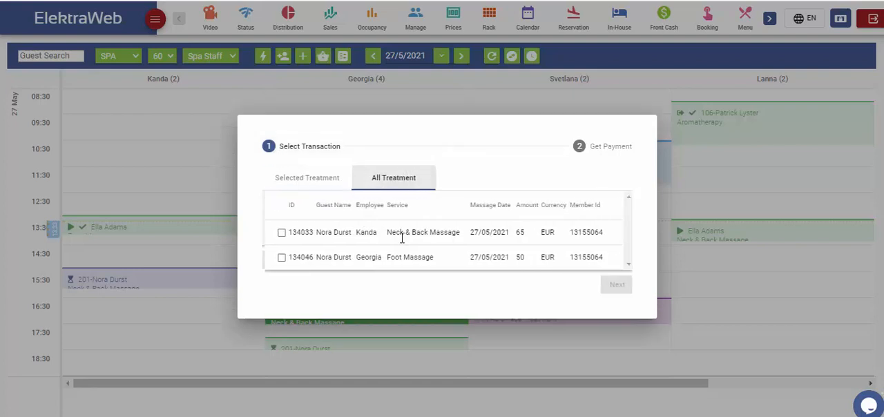
click(297, 177)
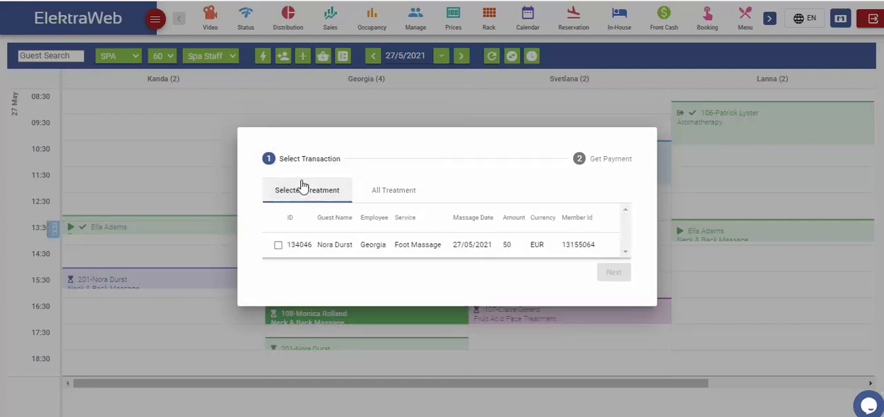
click(279, 245)
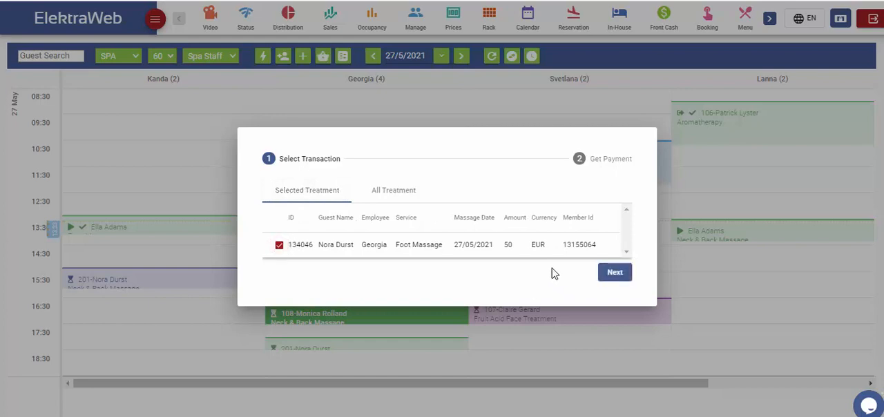
click(609, 275)
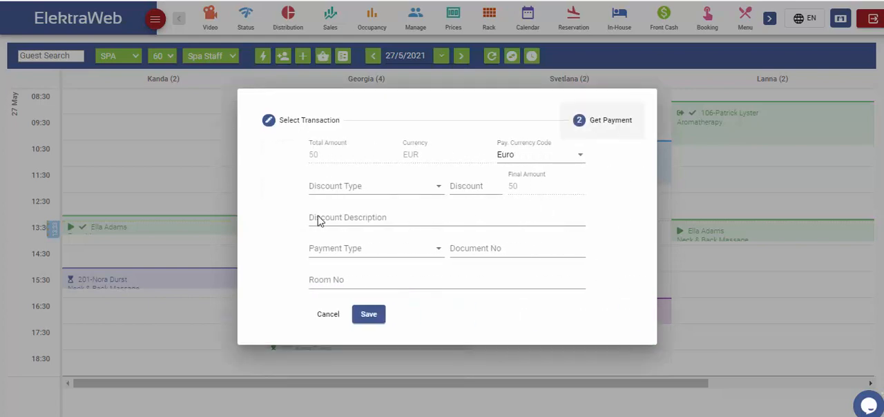
Step: Apply a percentage discount of 10 to the Foot Massage payment, keeping Euro as the payment currency
click(402, 190)
click(359, 188)
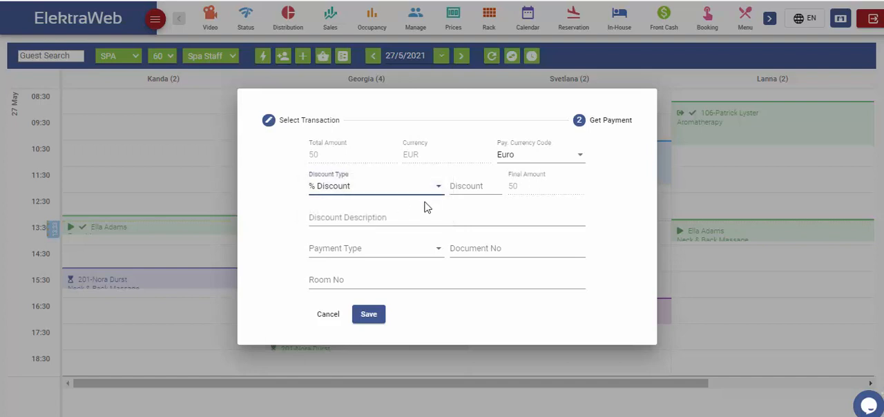
click(469, 188)
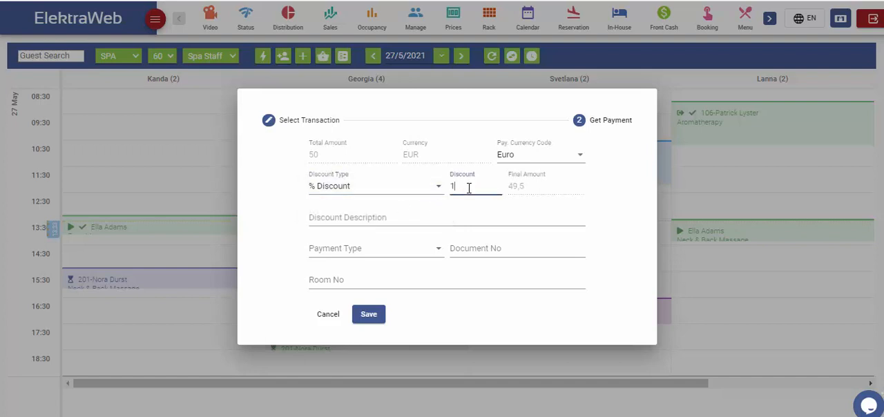
Step: Save the Foot Massage payment as Credit Card and check the guest folio on the room 201 reservation card
click(419, 252)
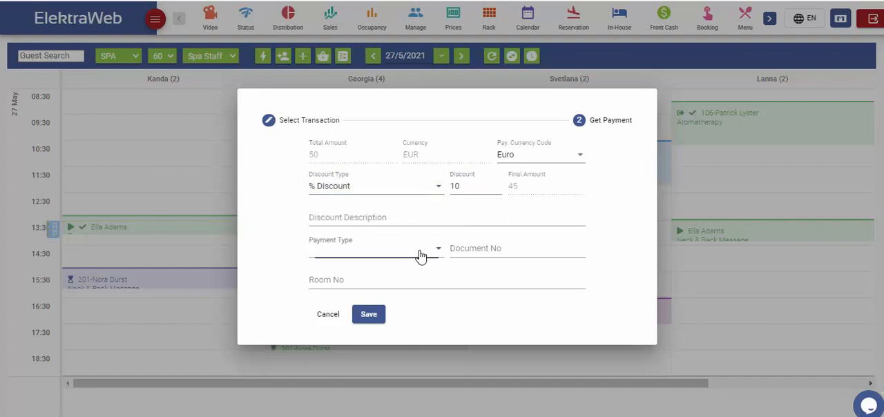
click(350, 280)
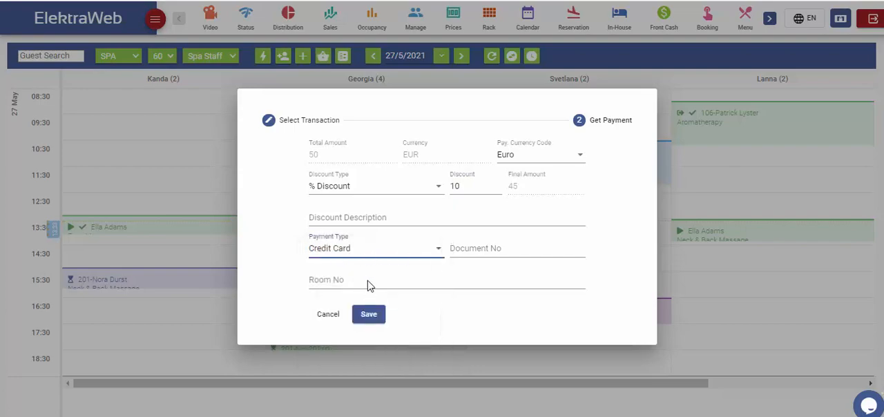
click(370, 315)
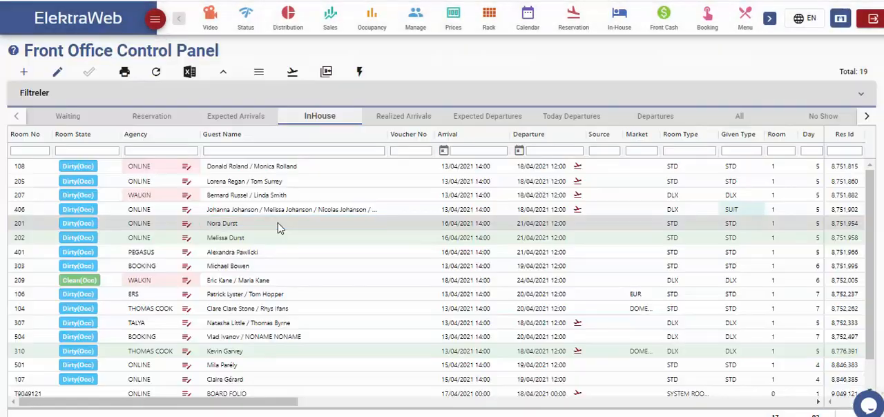
double_click(282, 228)
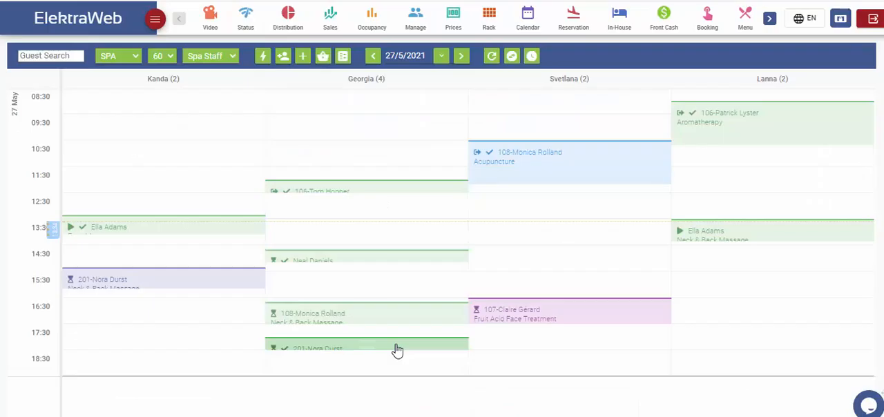
Step: Cancel the payment of the 18:00 Foot Massage reservation with the description "wrong date" and open the room 201 reservation's folio
right_click(397, 351)
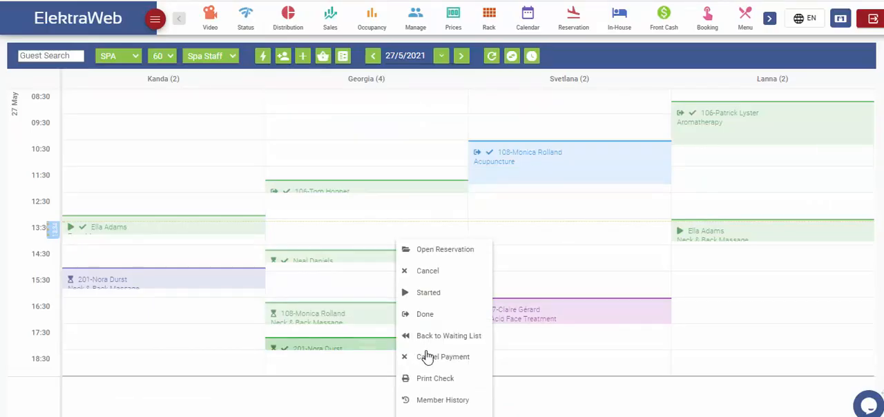
click(456, 363)
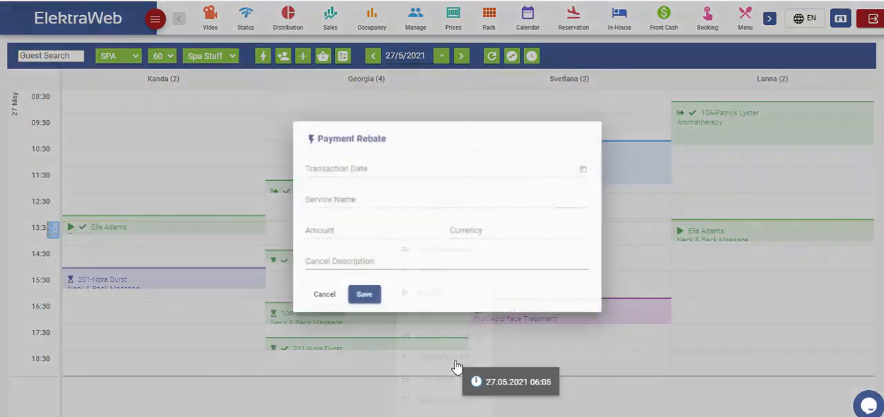
click(397, 260)
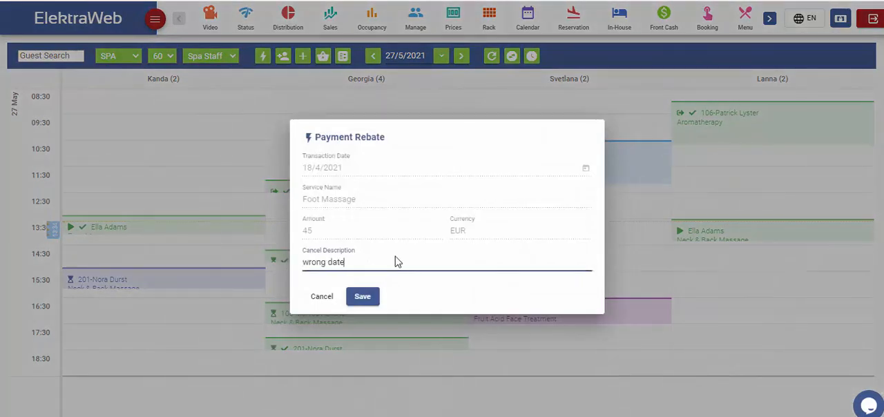
click(365, 298)
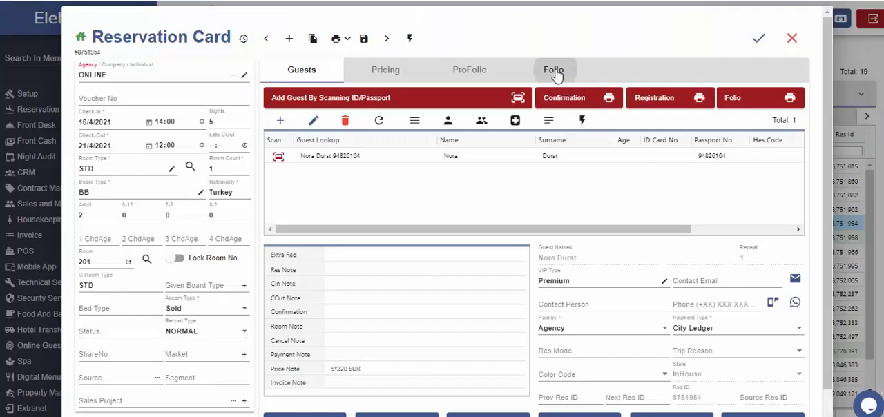
click(552, 71)
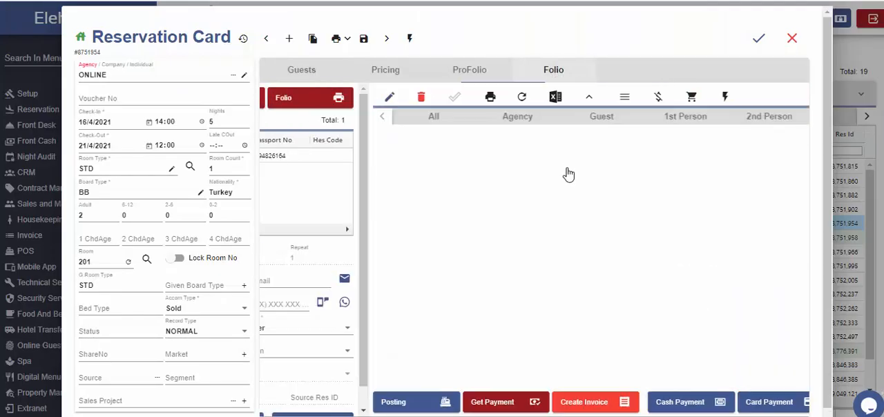